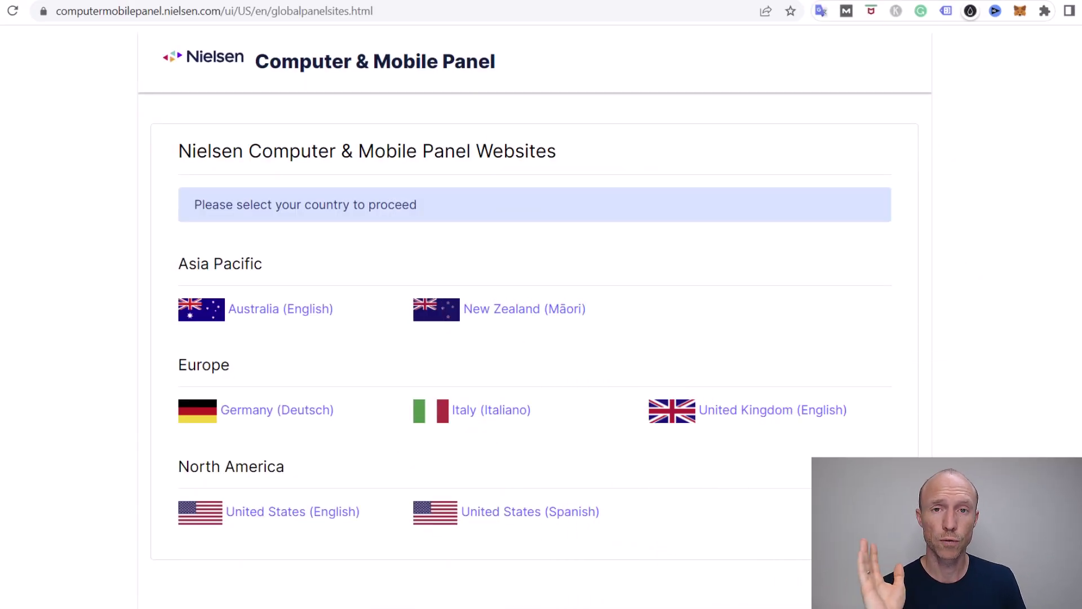
{"action": "scroll", "coordinate": [1042, 318], "scroll_direction": "down", "scroll_amount": 1}
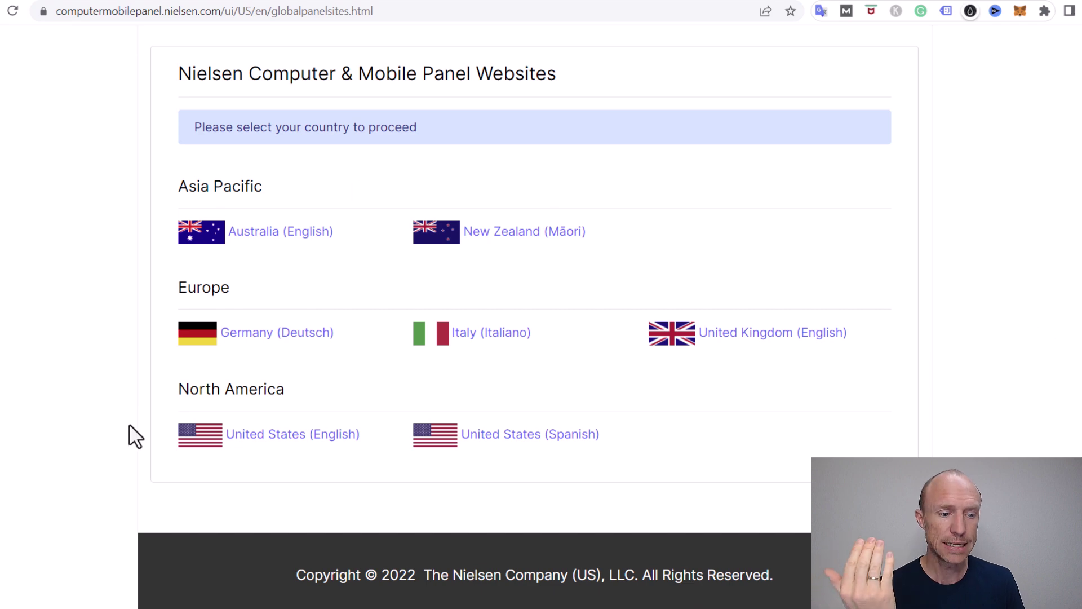
{"action": "scroll", "coordinate": [194, 406], "scroll_direction": "down", "scroll_amount": 1}
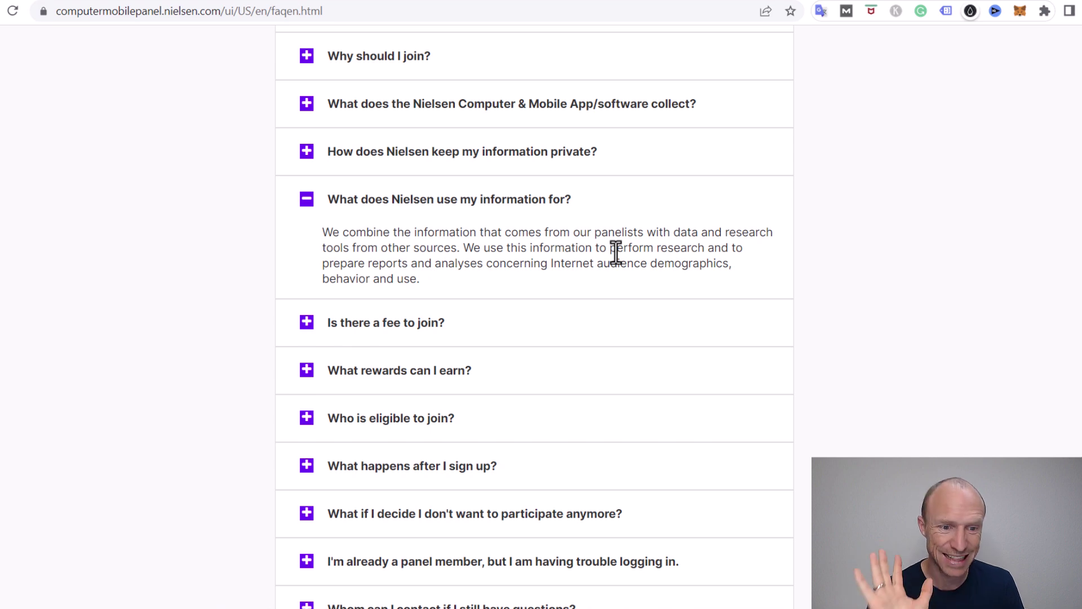
Read the FAQ answer on what the Nielsen app collects, then go to the US landing page.
{"action": "left_click", "coordinate": [347, 108]}
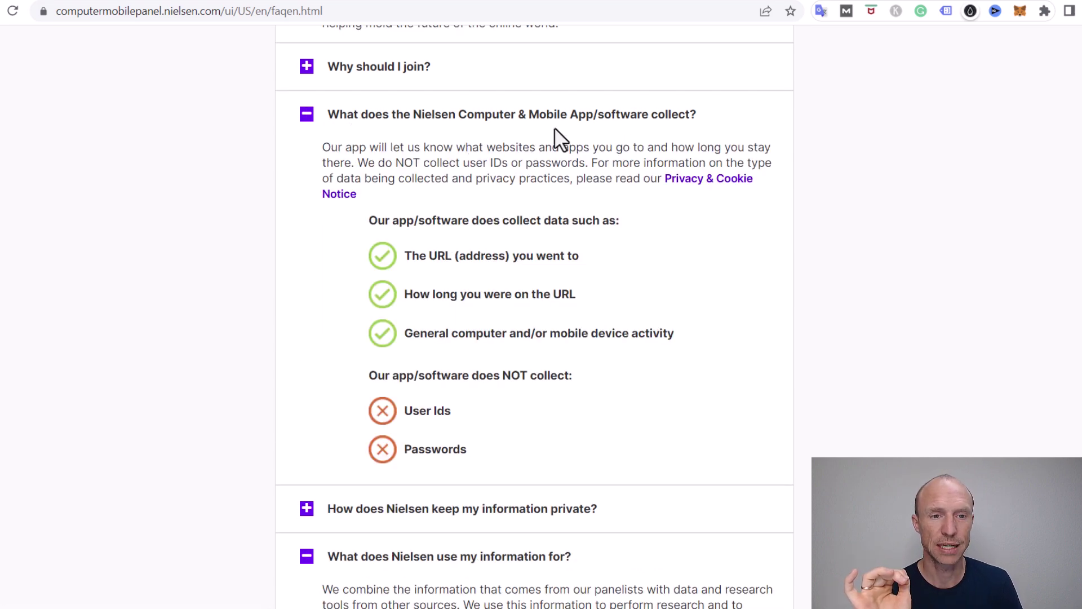
{"action": "scroll", "coordinate": [510, 209], "scroll_direction": "down", "scroll_amount": 1}
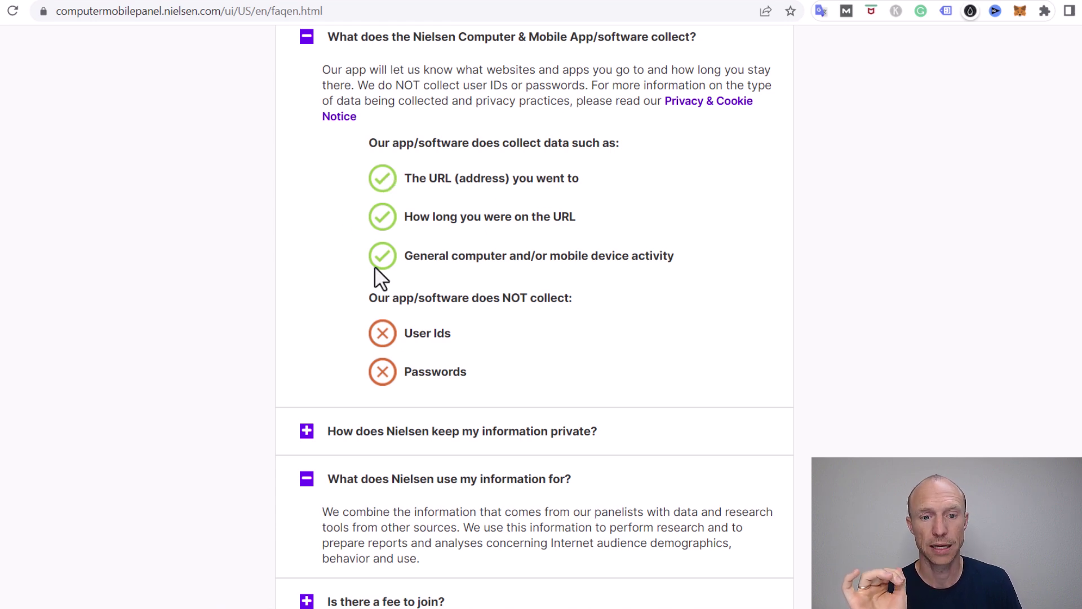
{"action": "scroll", "coordinate": [618, 257], "scroll_direction": "down", "scroll_amount": 1}
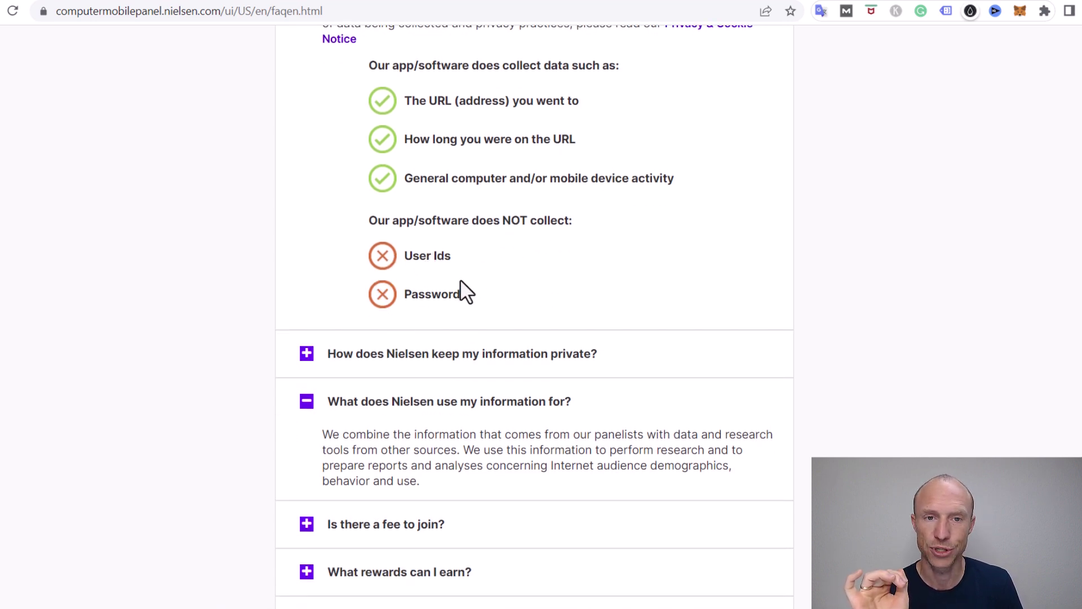
{"action": "scroll", "coordinate": [461, 282], "scroll_direction": "up", "scroll_amount": 2}
{"action": "scroll", "coordinate": [461, 282], "scroll_direction": "down", "scroll_amount": 3}
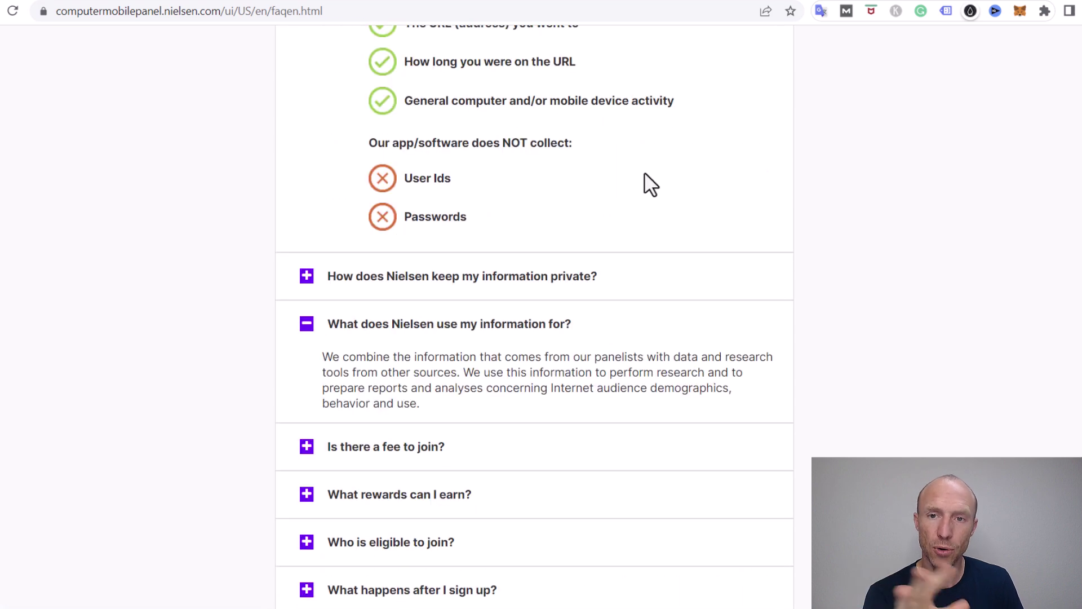
{"action": "scroll", "coordinate": [576, 183], "scroll_direction": "up", "scroll_amount": 2}
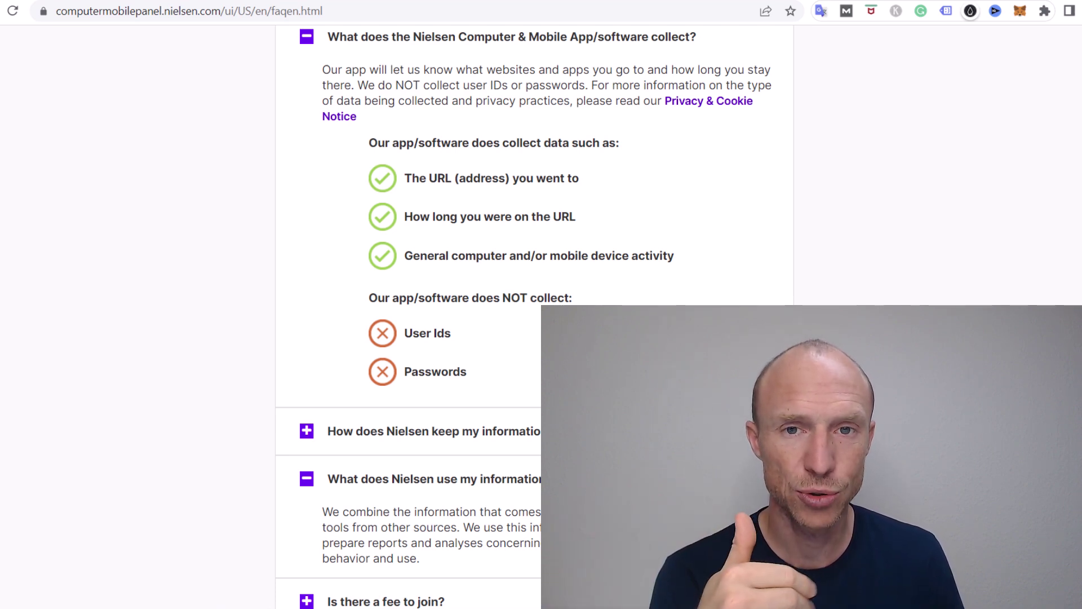
{"action": "key", "text": "alt+Left"}
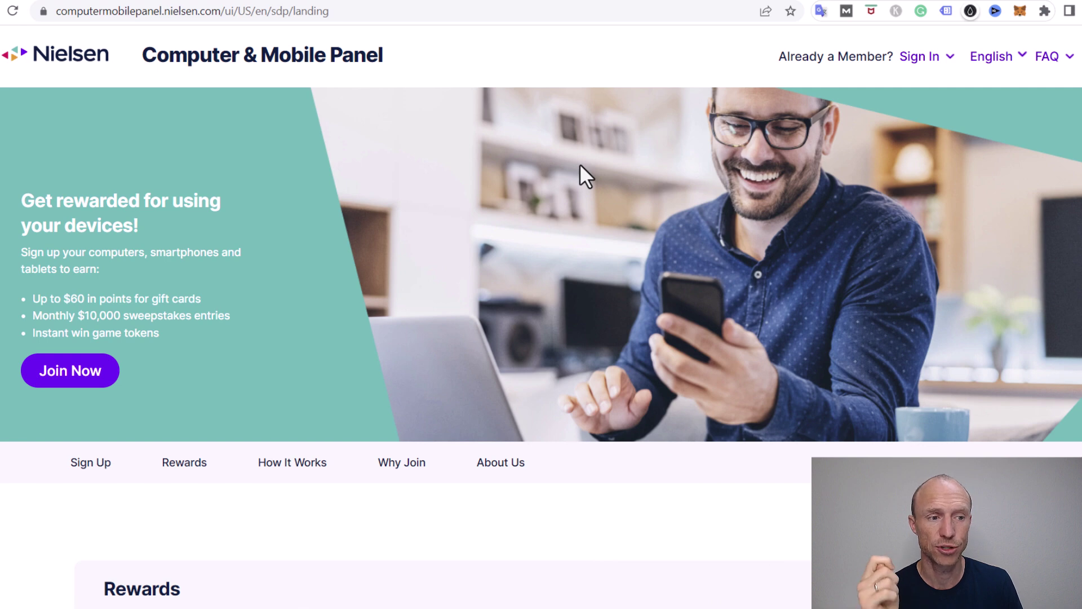
{"action": "scroll", "coordinate": [353, 158], "scroll_direction": "down", "scroll_amount": 1}
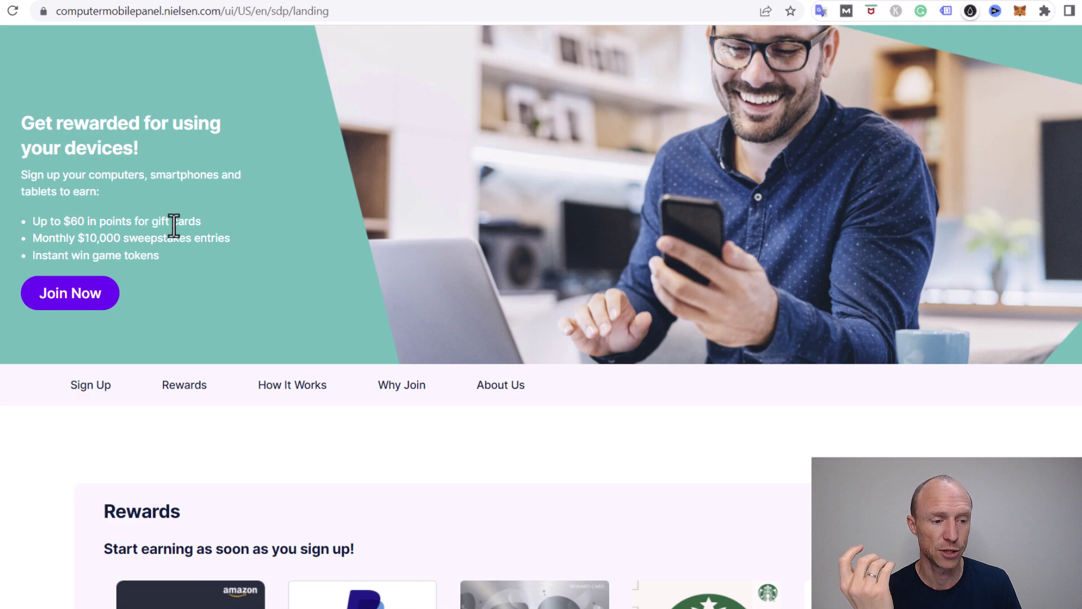
{"action": "scroll", "coordinate": [174, 225], "scroll_direction": "down", "scroll_amount": 2}
{"action": "scroll", "coordinate": [172, 229], "scroll_direction": "down", "scroll_amount": 2}
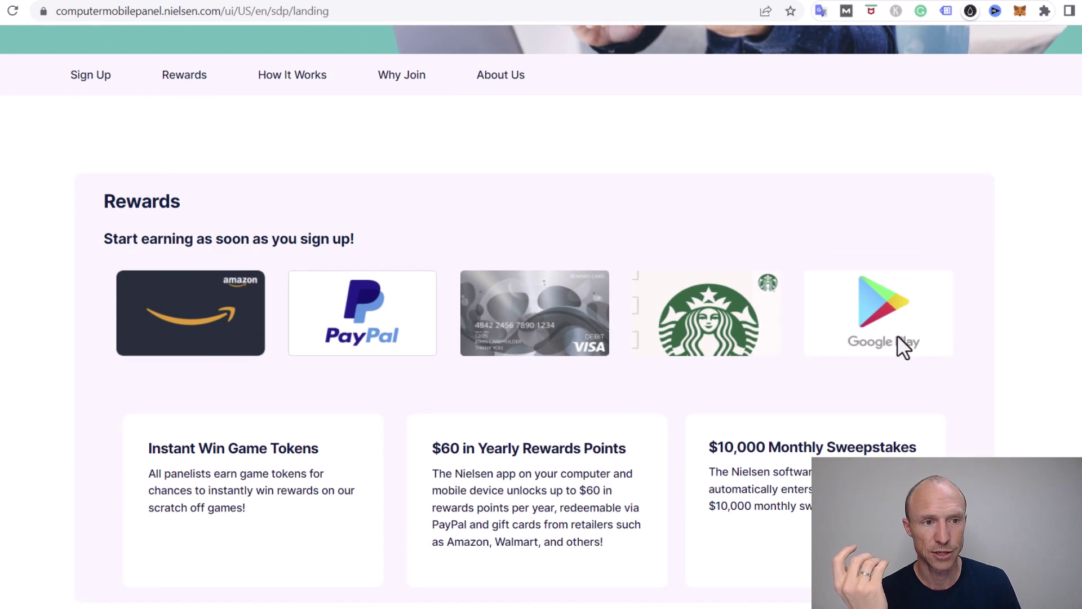
{"action": "scroll", "coordinate": [687, 49], "scroll_direction": "down", "scroll_amount": 2}
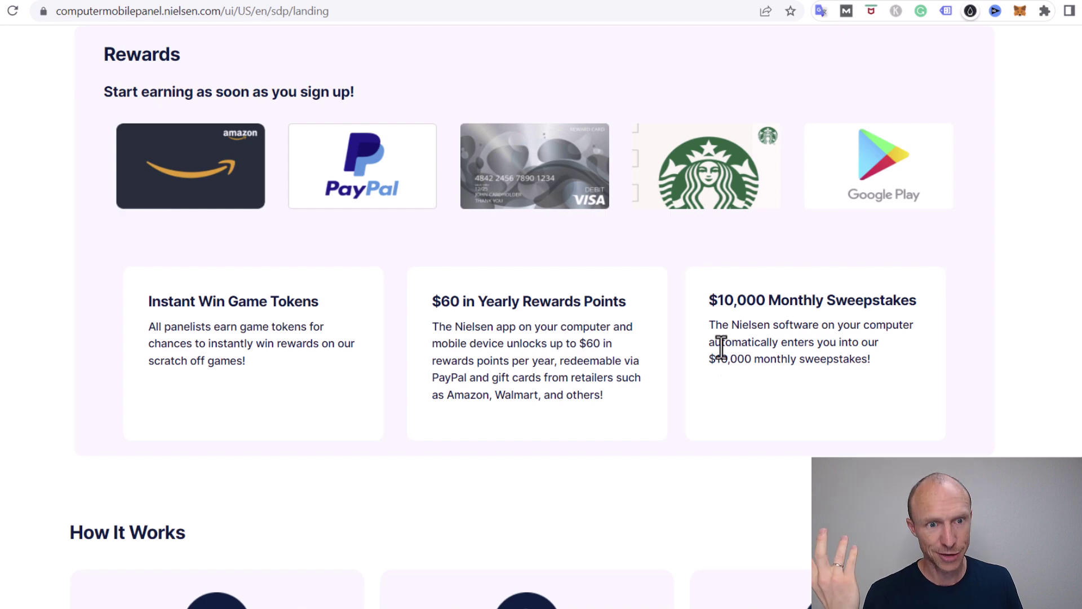
{"action": "scroll", "coordinate": [714, 342], "scroll_direction": "up", "scroll_amount": 2}
{"action": "scroll", "coordinate": [664, 166], "scroll_direction": "up", "scroll_amount": 3}
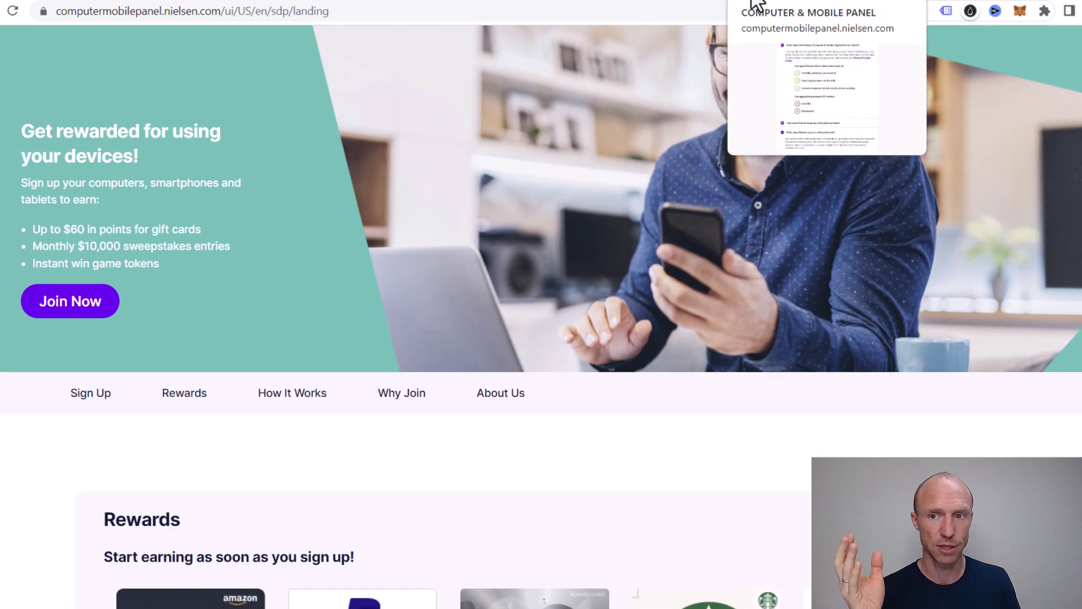
Switch to the German de.computermobilepanel tab to review its Prämien rewards.
{"action": "left_click", "coordinate": [755, 5]}
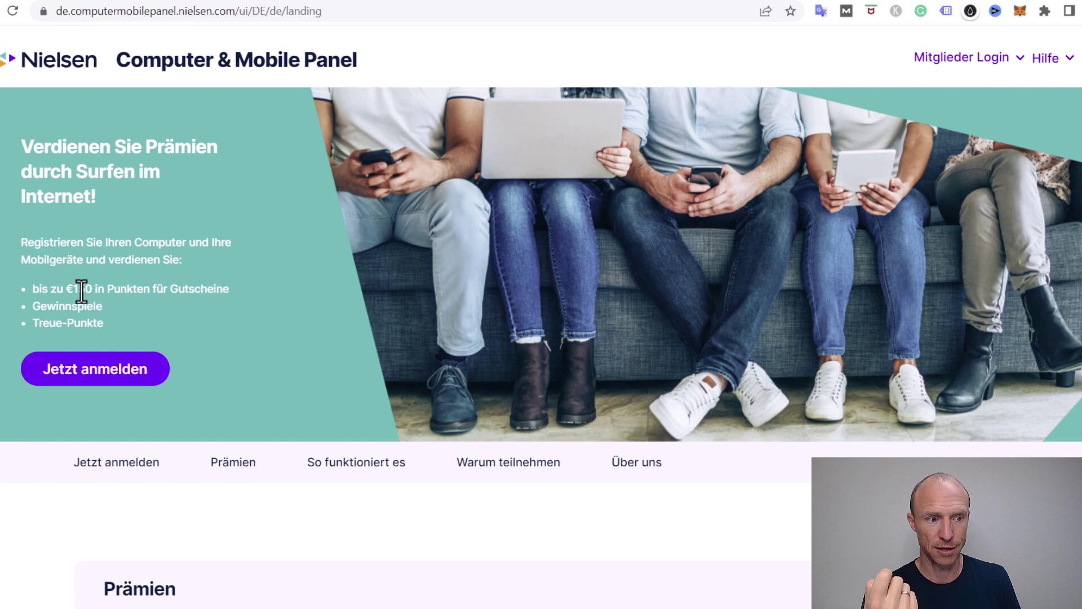
{"action": "scroll", "coordinate": [81, 290], "scroll_direction": "down", "scroll_amount": 5}
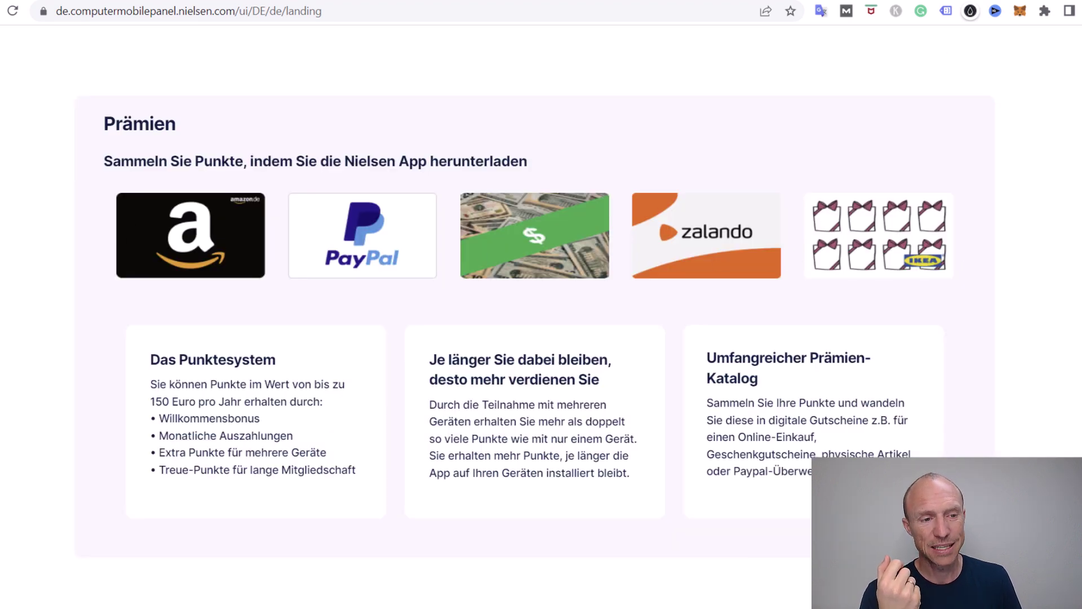
{"action": "scroll", "coordinate": [662, 259], "scroll_direction": "up", "scroll_amount": 1}
{"action": "scroll", "coordinate": [661, 256], "scroll_direction": "down", "scroll_amount": 1}
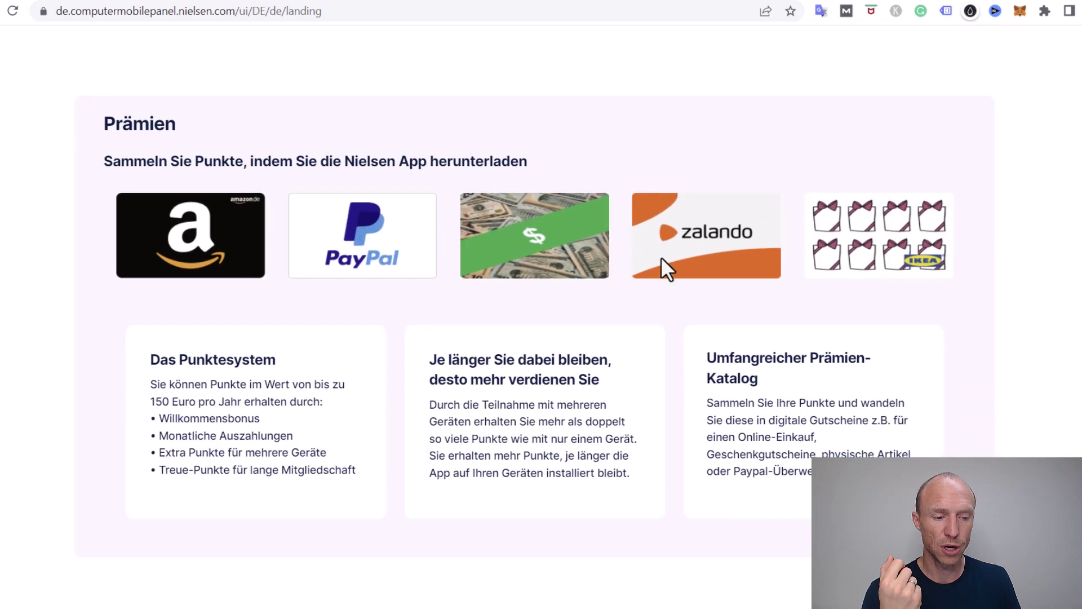
{"action": "scroll", "coordinate": [662, 252], "scroll_direction": "up", "scroll_amount": 1}
{"action": "scroll", "coordinate": [660, 253], "scroll_direction": "up", "scroll_amount": 1}
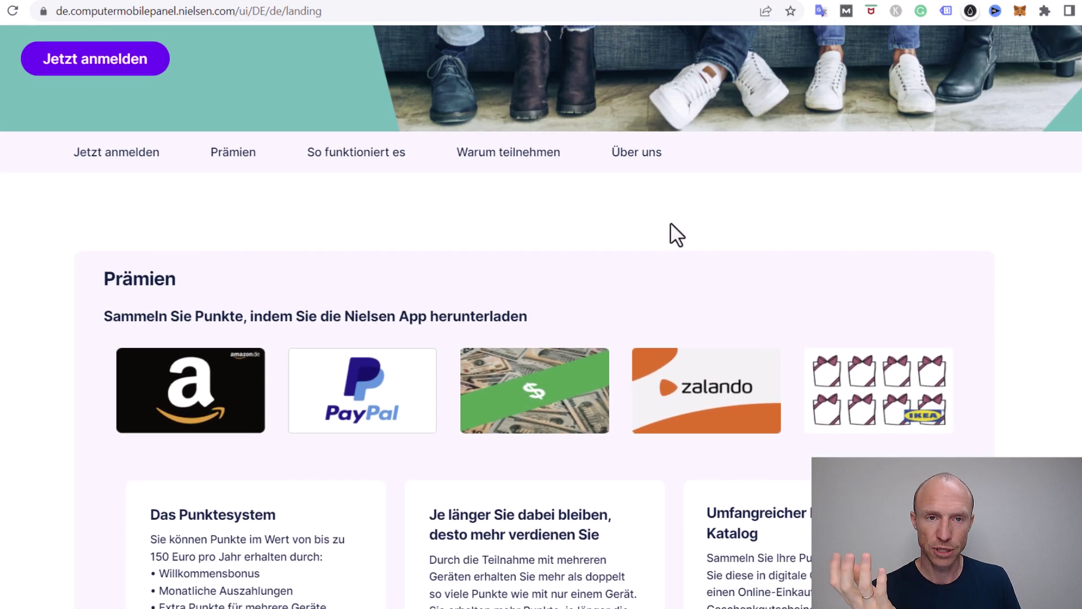
{"action": "scroll", "coordinate": [565, 257], "scroll_direction": "up", "scroll_amount": 2}
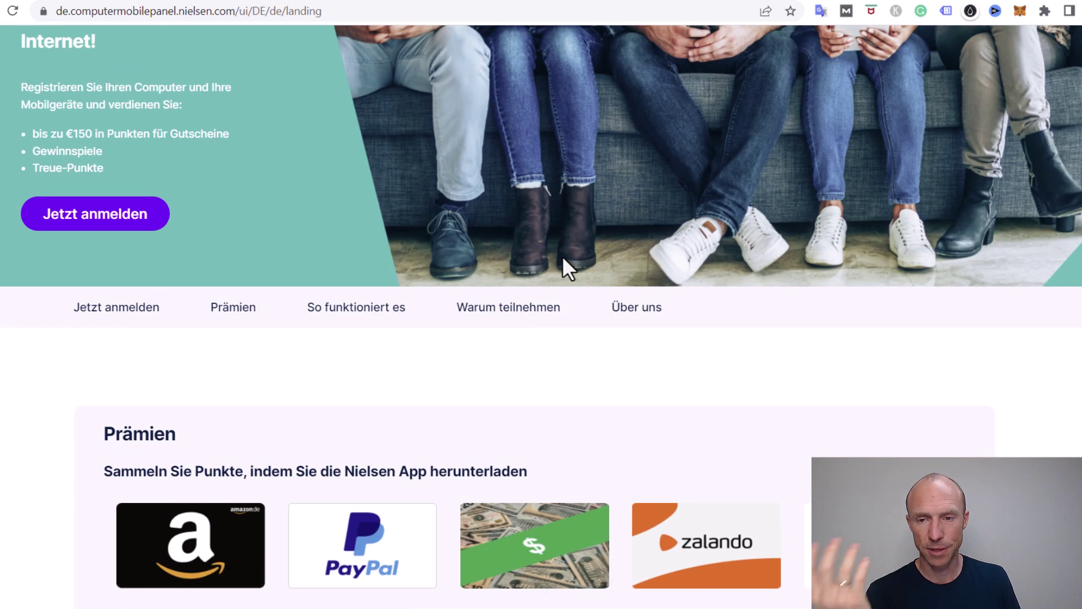
{"action": "scroll", "coordinate": [562, 256], "scroll_direction": "up", "scroll_amount": 1}
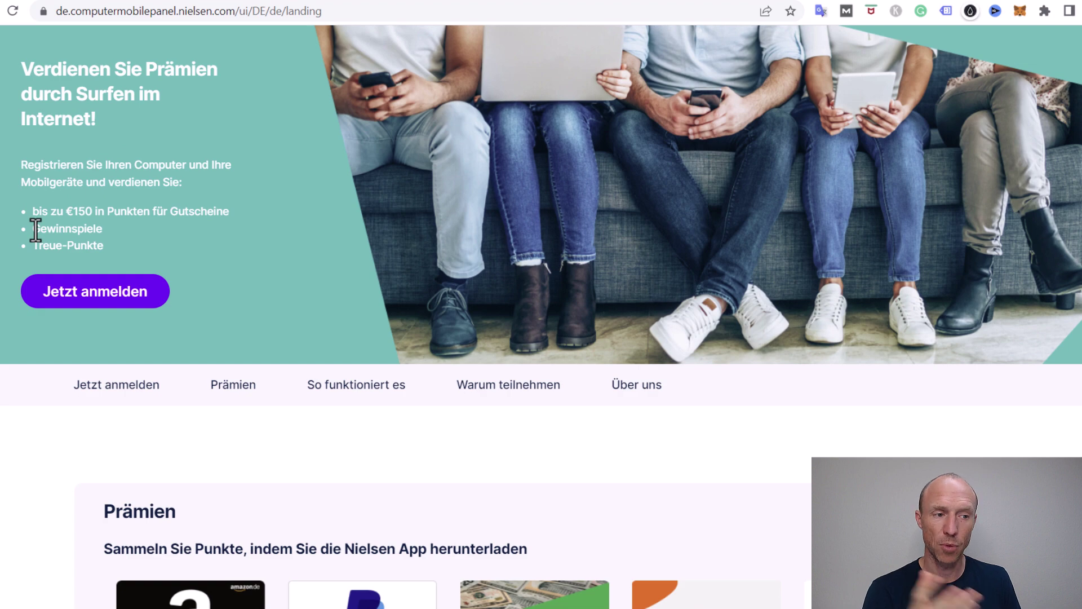
{"action": "scroll", "coordinate": [575, 311], "scroll_direction": "down", "scroll_amount": 2}
{"action": "scroll", "coordinate": [353, 329], "scroll_direction": "up", "scroll_amount": 1}
{"action": "scroll", "coordinate": [476, 311], "scroll_direction": "up", "scroll_amount": 2}
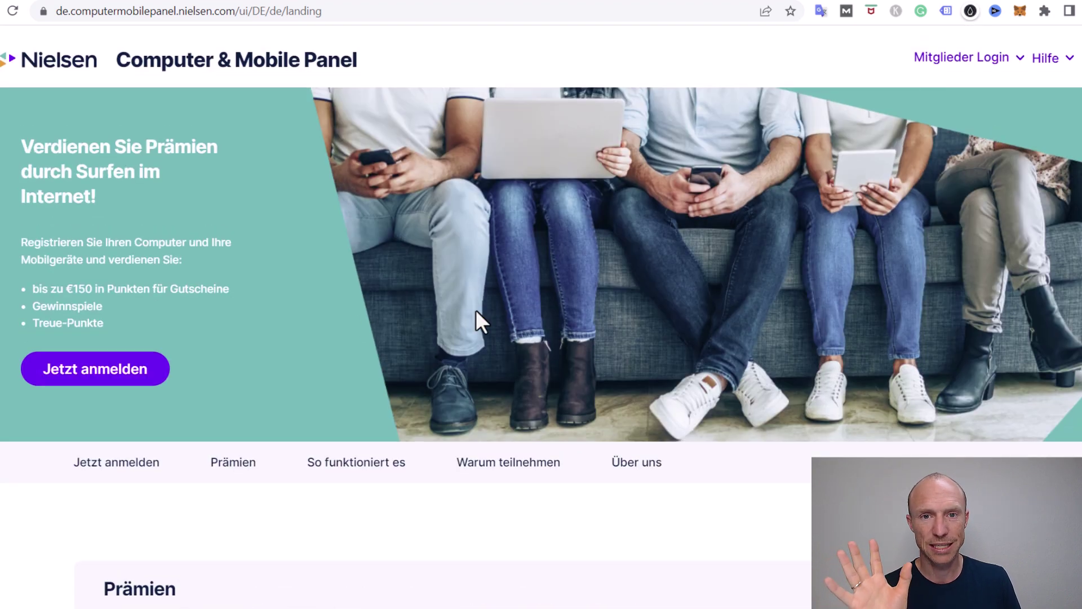